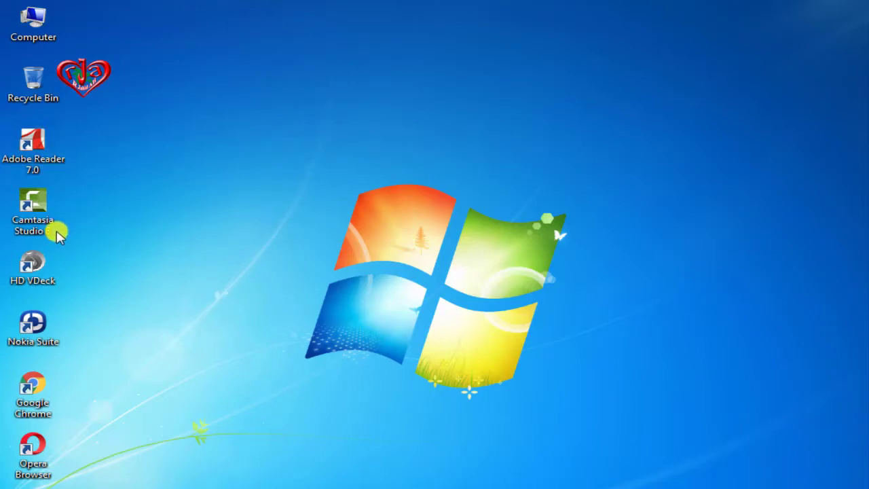
Open the folder D:\All File Folder\Soft 19-20\old in the file explorer.
double_click(32, 34)
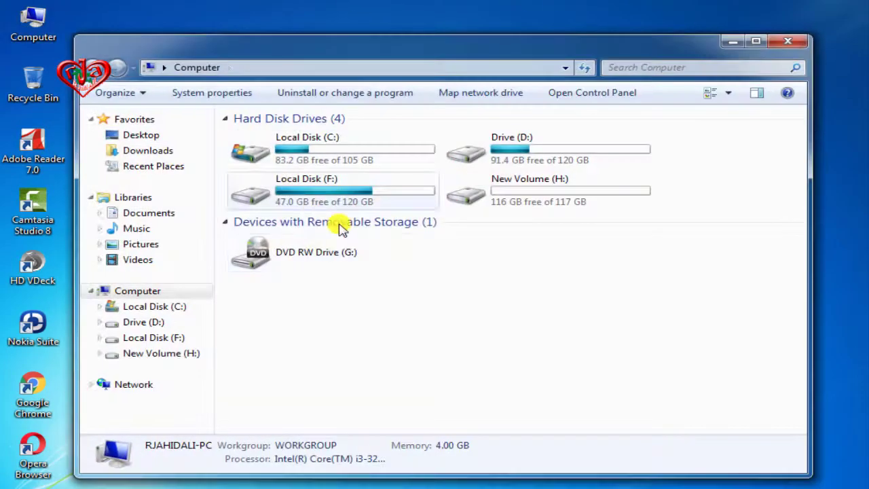
double_click(536, 152)
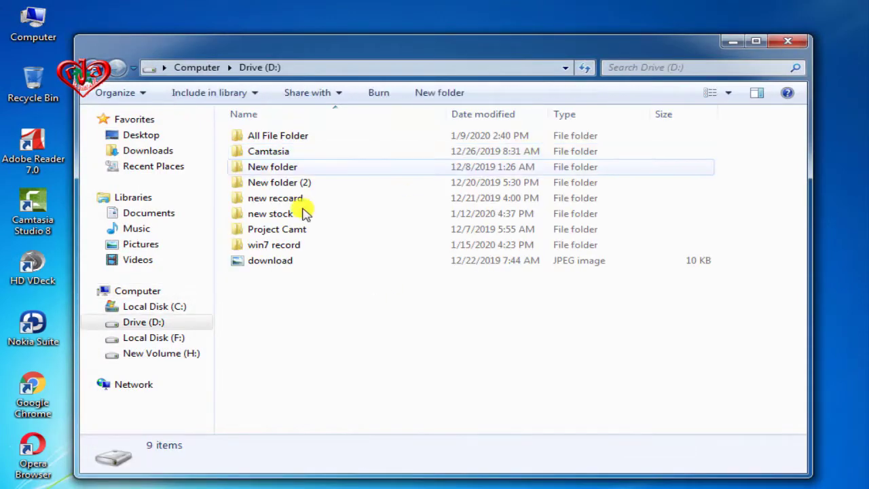
double_click(295, 136)
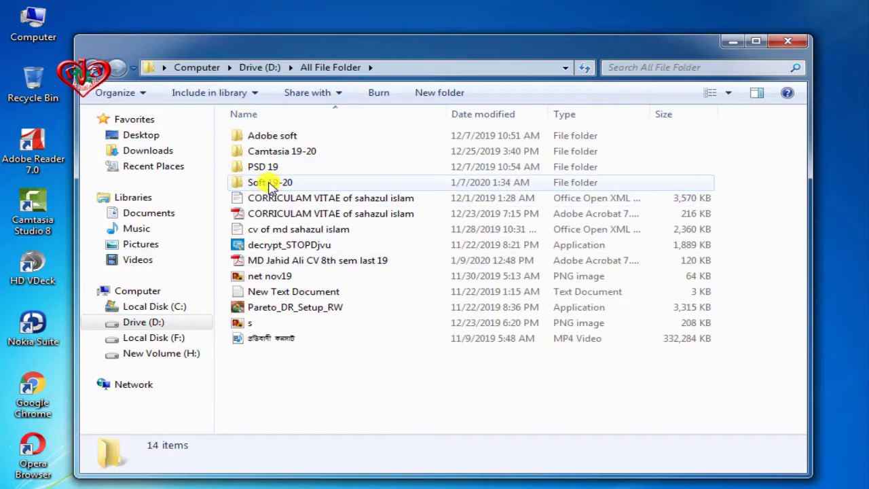
double_click(270, 183)
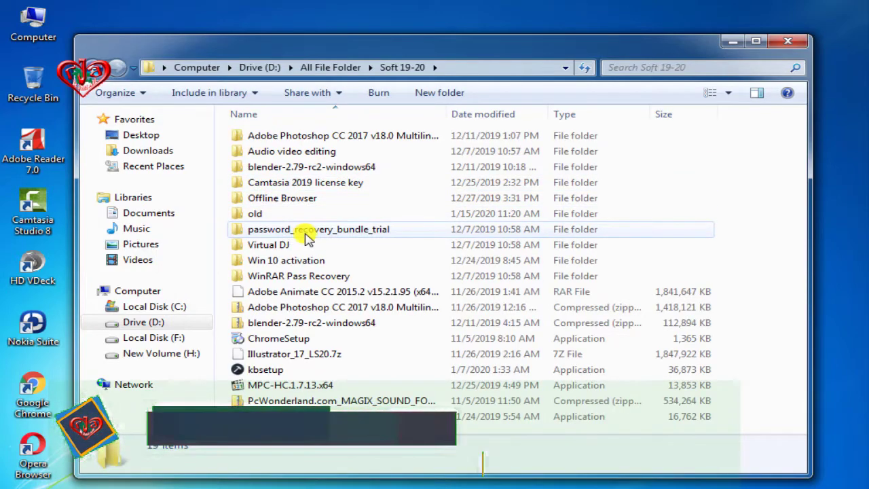
double_click(261, 213)
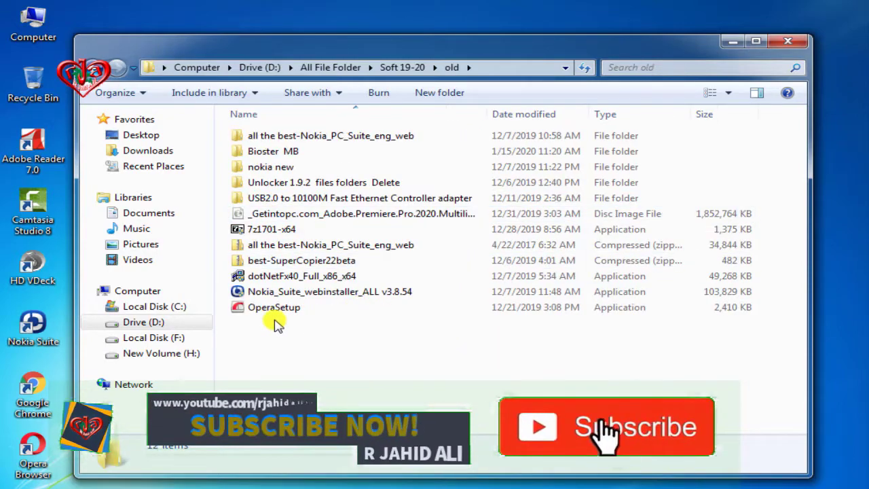
Run the best-SuperCopier22beta installer from its compressed archive with English as the installer language.
left_click(290, 262)
double_click(290, 263)
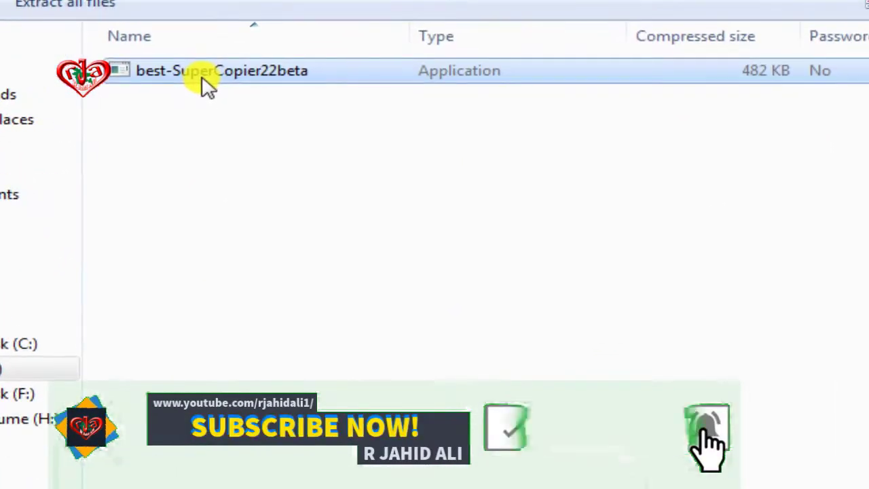
double_click(262, 135)
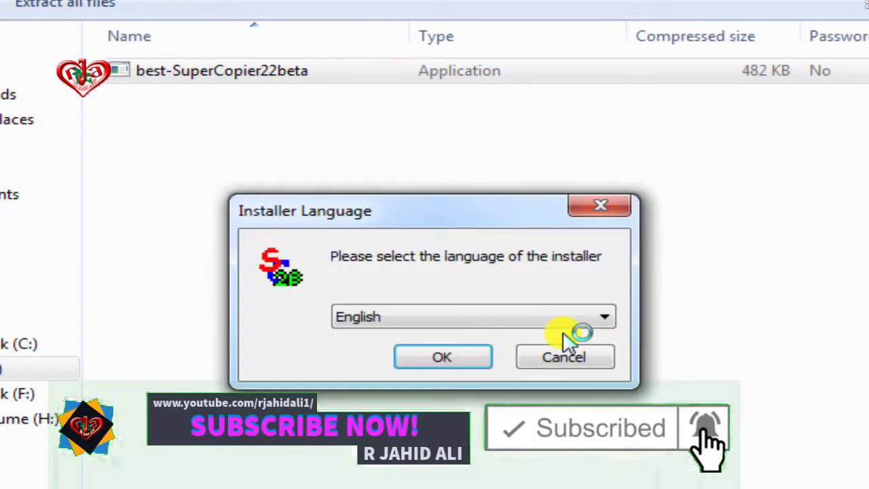
left_click(468, 359)
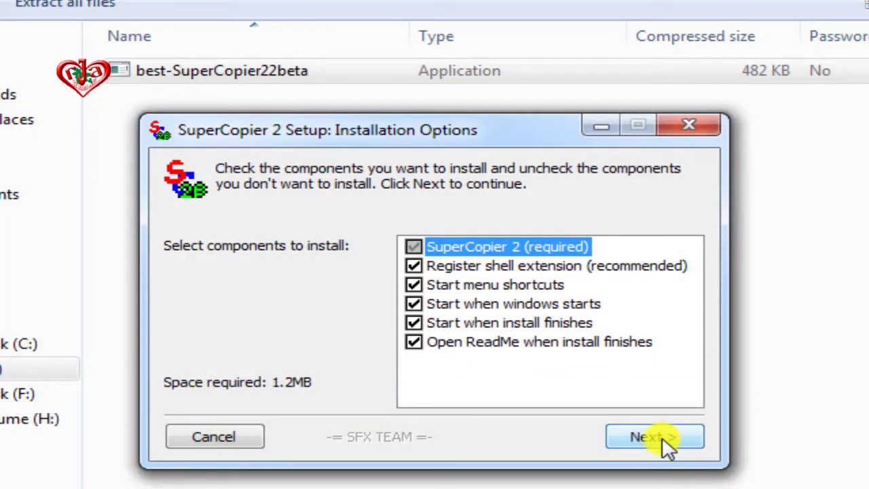
Install SuperCopier 2 with all components in C:\Program Files (x86)\SuperCopier2, and close the finished setup and its ReadMe.
left_click(413, 265)
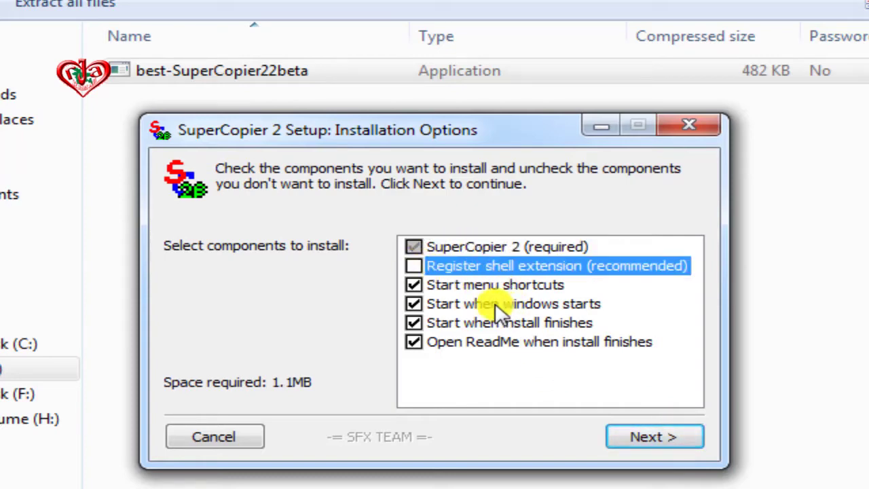
left_click(413, 265)
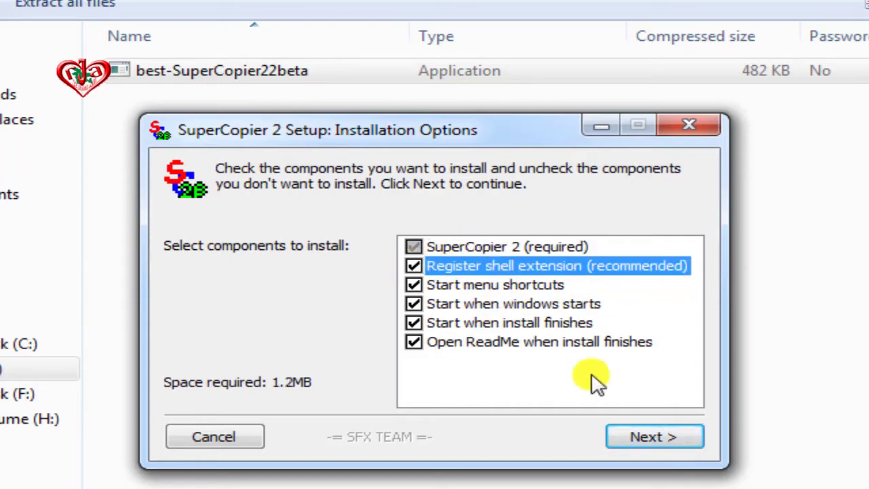
left_click(668, 437)
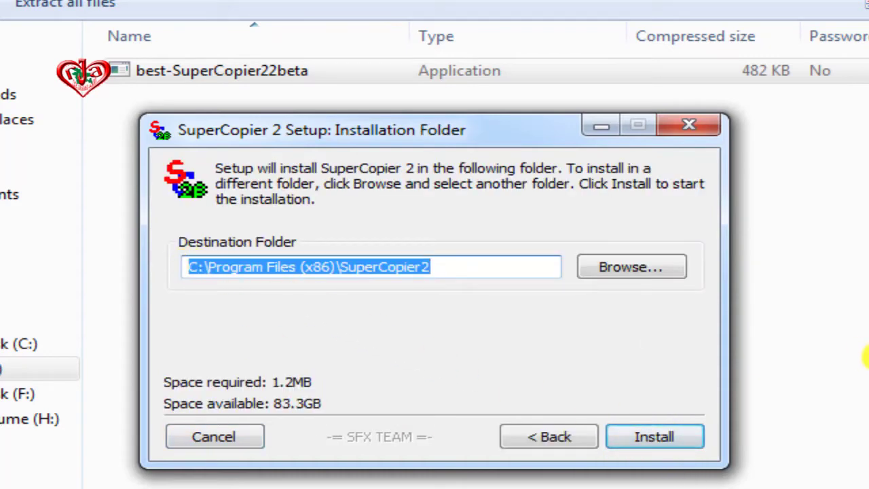
left_click(662, 437)
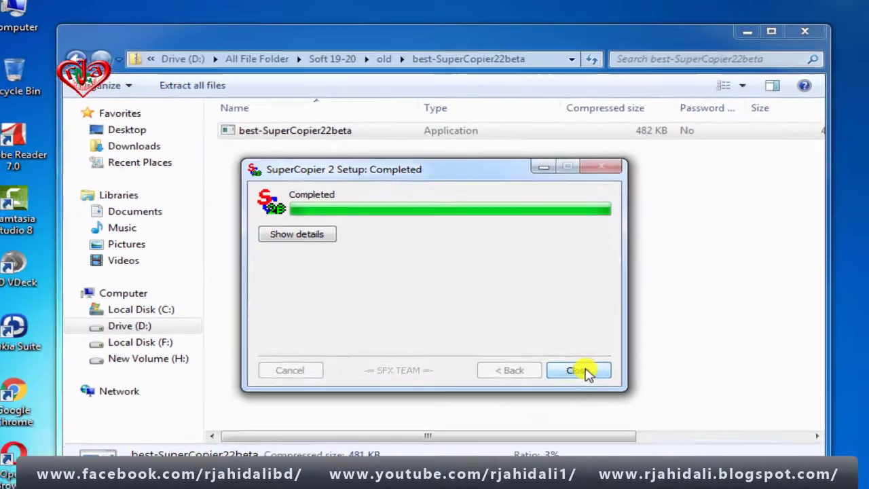
left_click(642, 424)
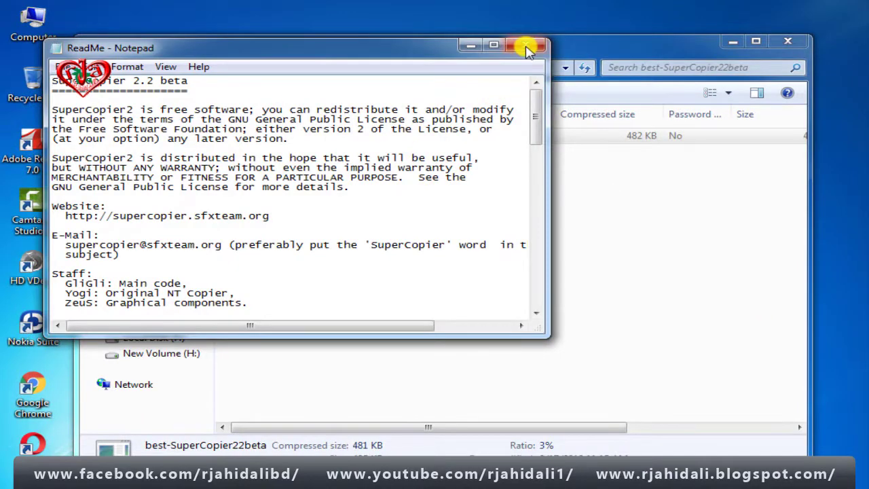
left_click(528, 48)
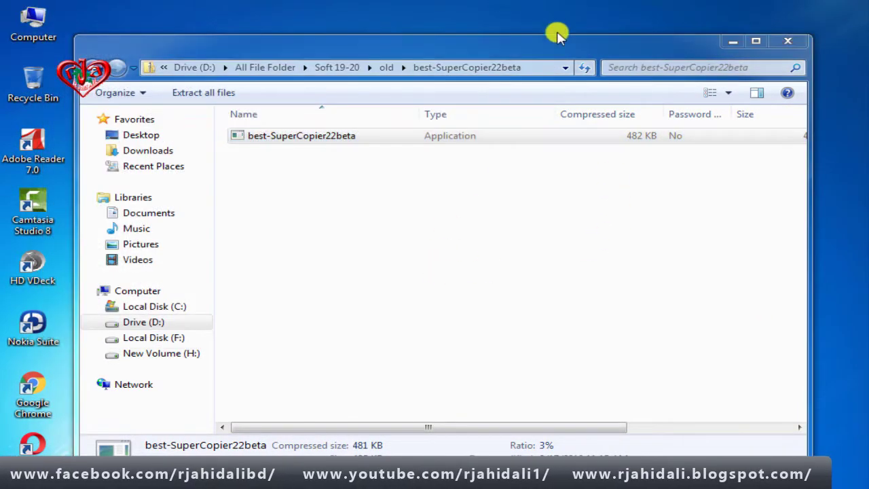
right_click(507, 3)
left_click(560, 43)
right_click(438, 17)
left_click(513, 60)
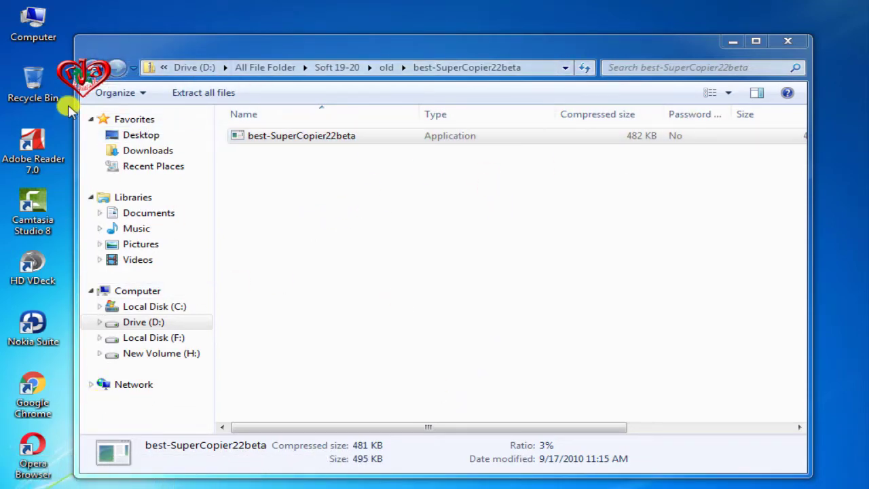
Copy all five folders in Local Disk (F:), from _New Local Disk G to Opera download.
left_click(129, 309)
left_click(156, 294)
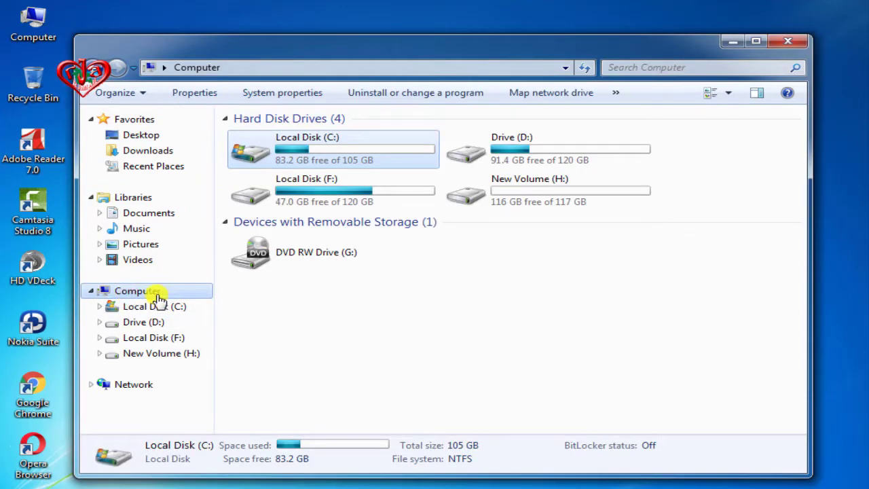
double_click(338, 205)
left_click_drag(312, 311, 286, 140)
right_click(286, 137)
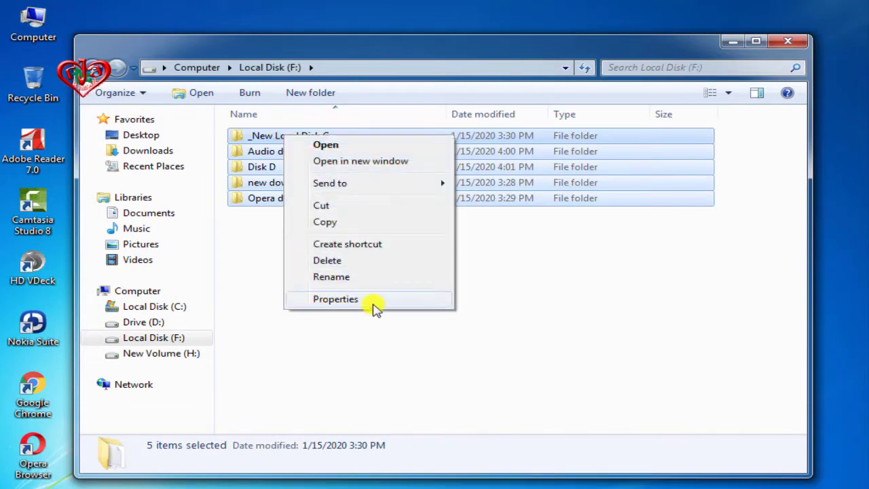
left_click(329, 222)
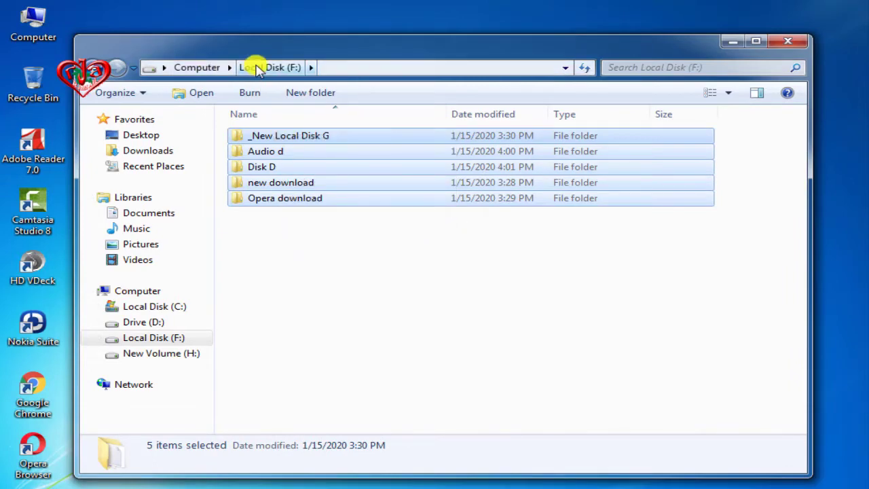
Create a folder named "most important" in Drive (D:) and open it.
left_click(258, 69)
left_click(197, 67)
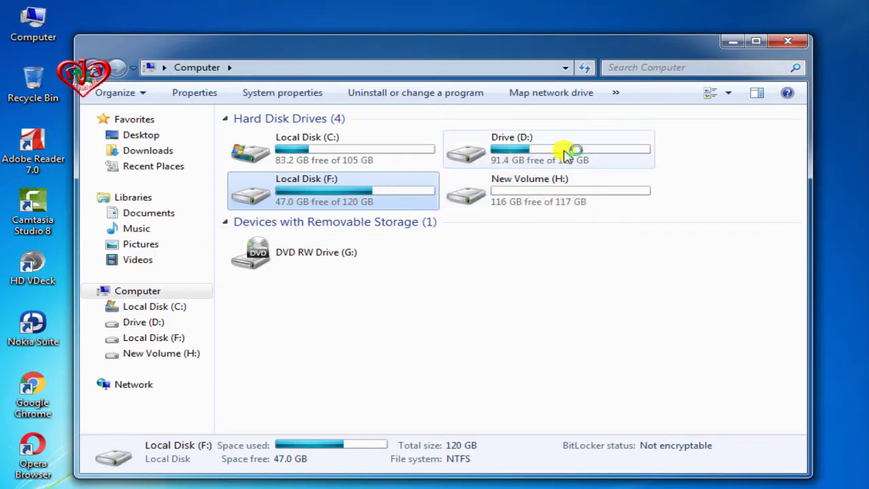
double_click(511, 154)
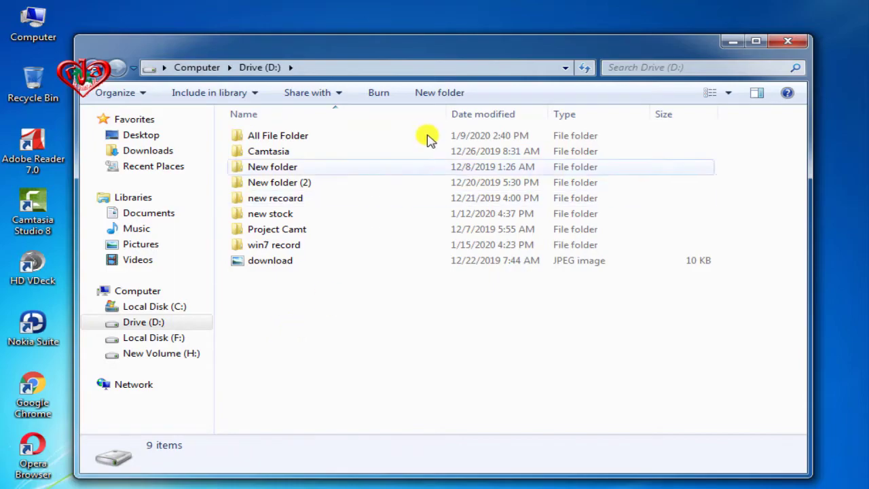
left_click(440, 92)
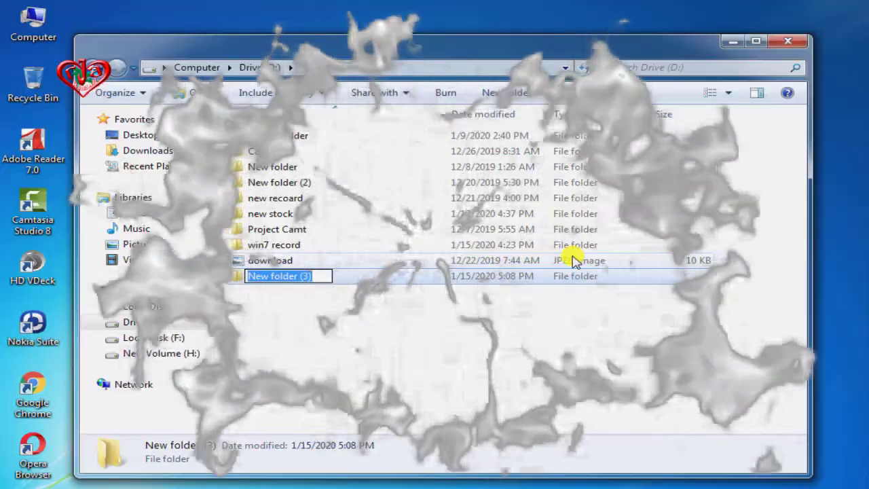
type("most")
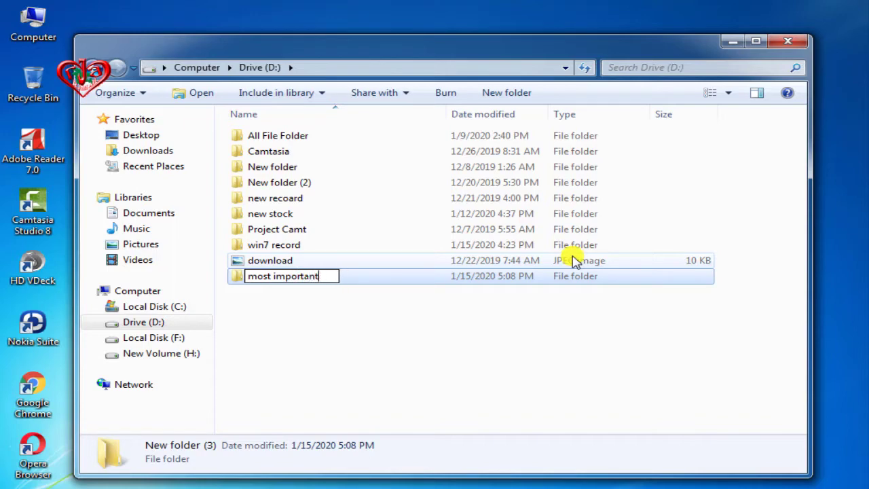
type("important")
key("Return")
key("Return")
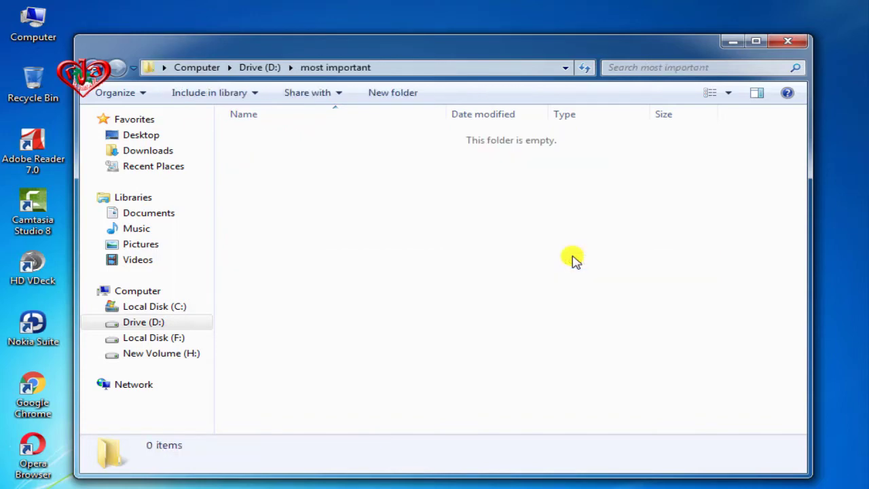
Paste the copied folders into the "most important" folder and move the copy progress window higher up.
right_click(375, 214)
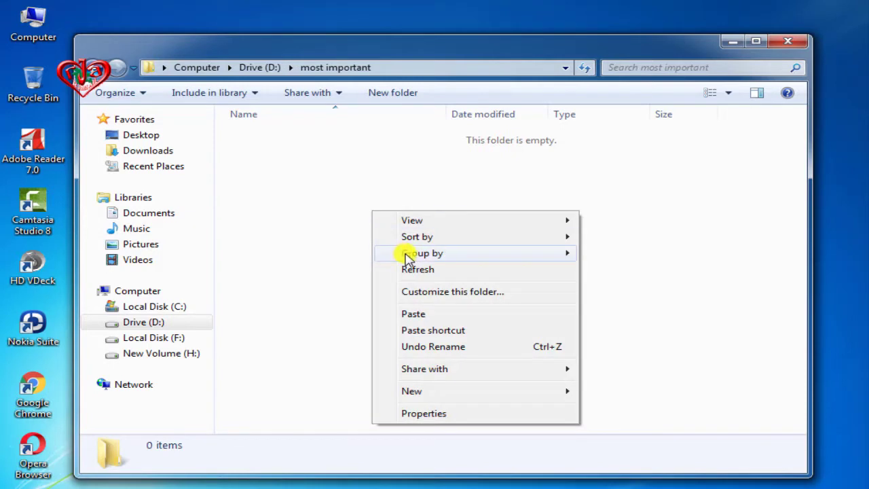
left_click(415, 314)
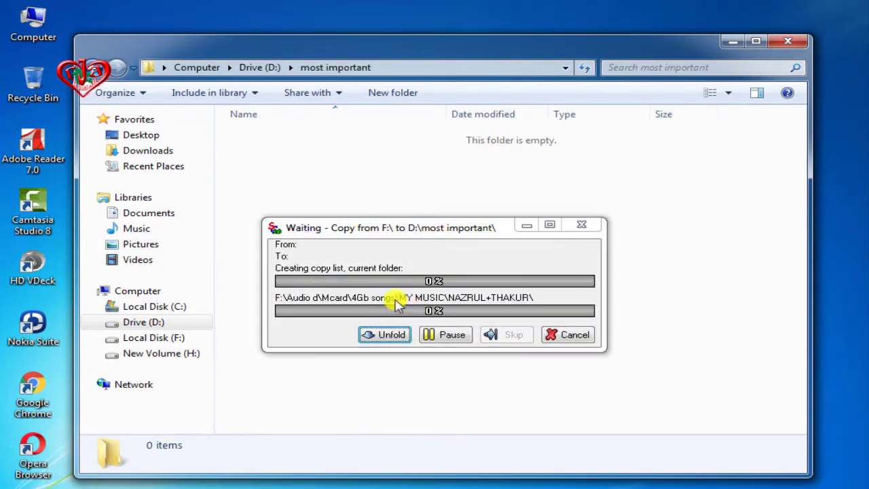
left_click_drag(414, 227, 386, 125)
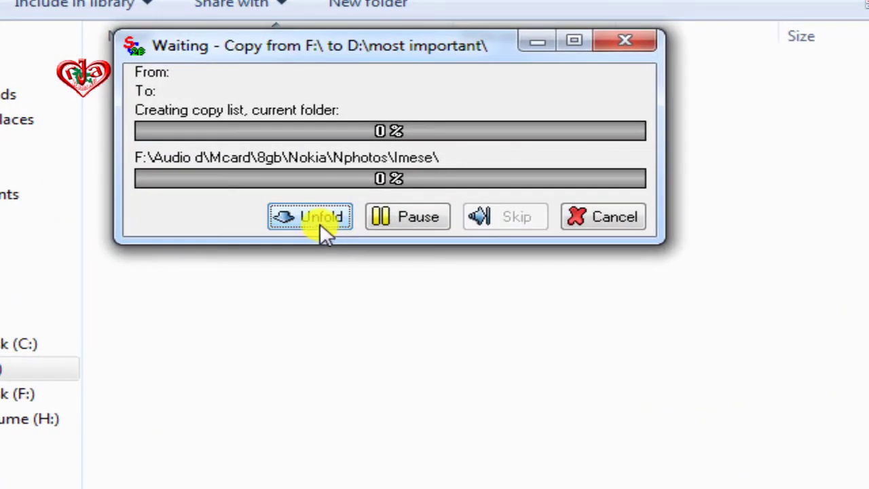
Unfold the copy window's options, try a speed limit of 100.00 MB, and disable the limit again.
left_click(312, 217)
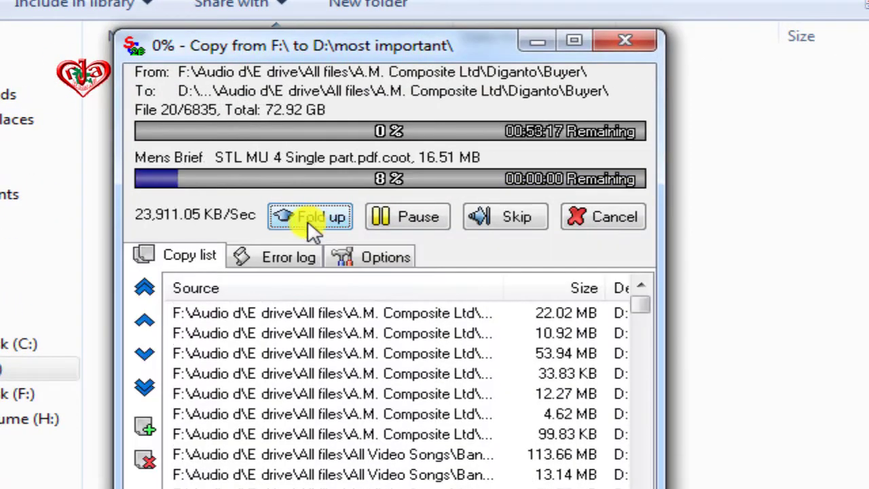
left_click(387, 258)
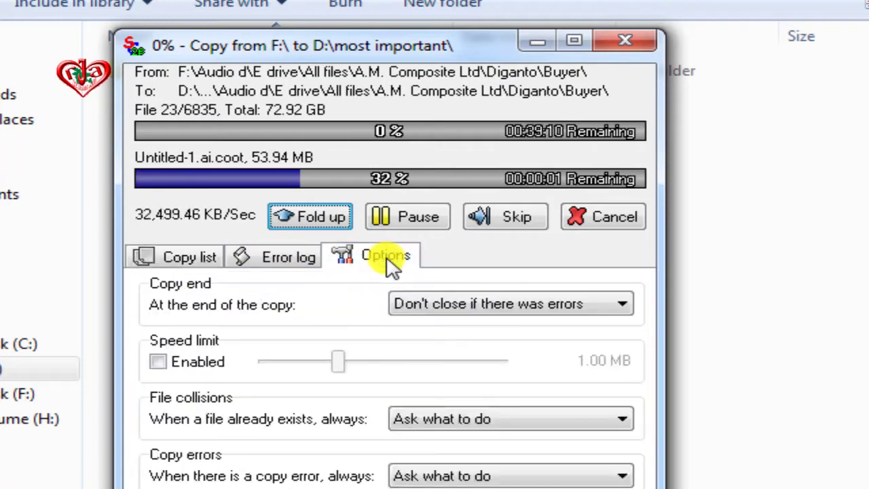
left_click(168, 374)
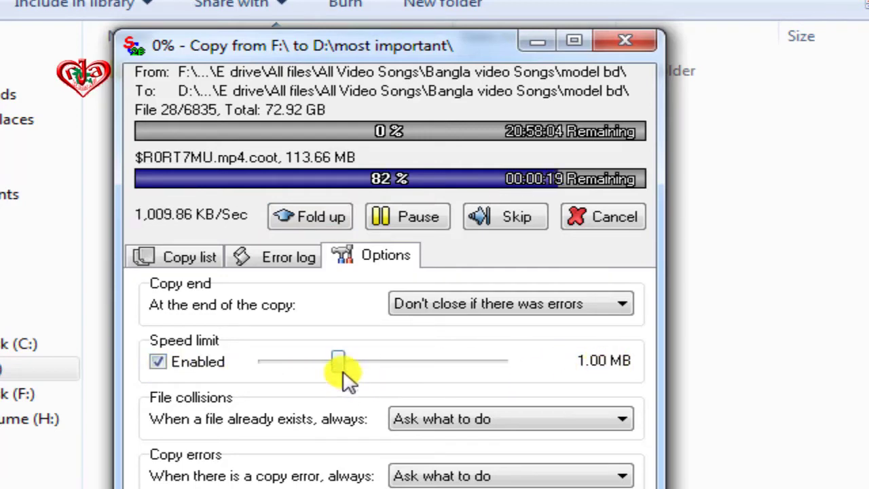
left_click_drag(341, 367, 557, 362)
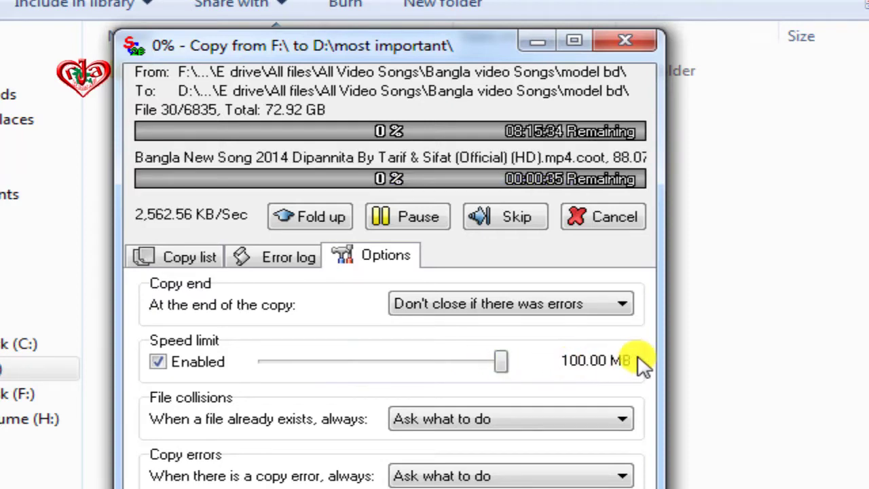
left_click(157, 361)
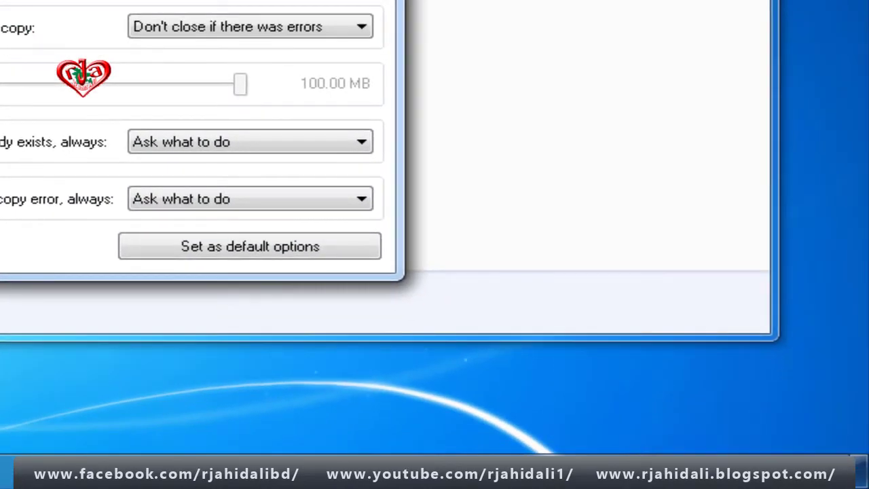
Open SuperCopier's configuration and review the Startup and User interface settings.
left_click(632, 476)
right_click(597, 359)
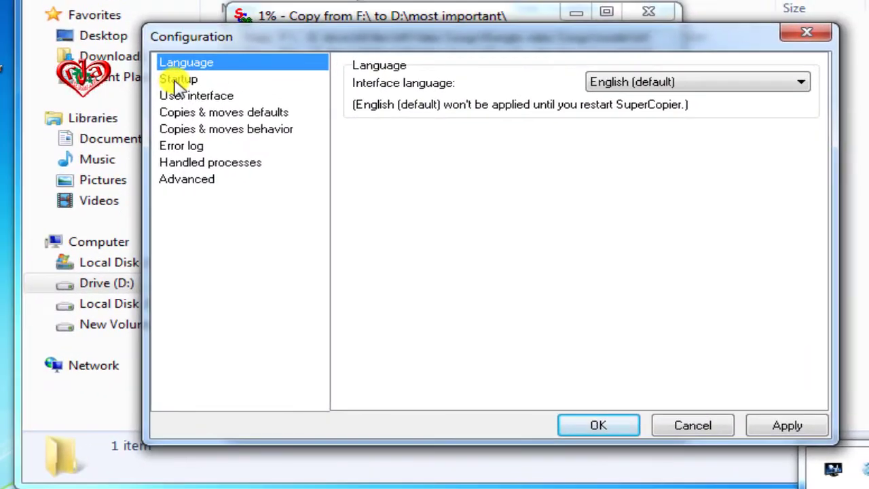
left_click(177, 80)
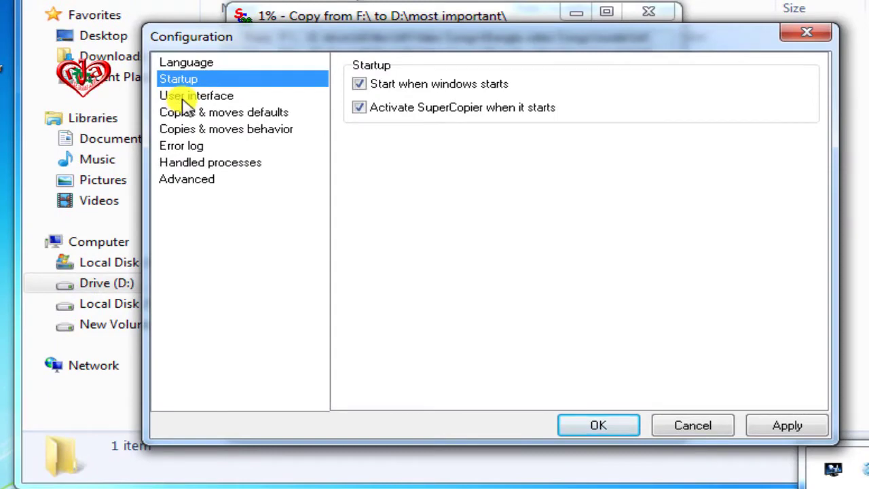
left_click(184, 98)
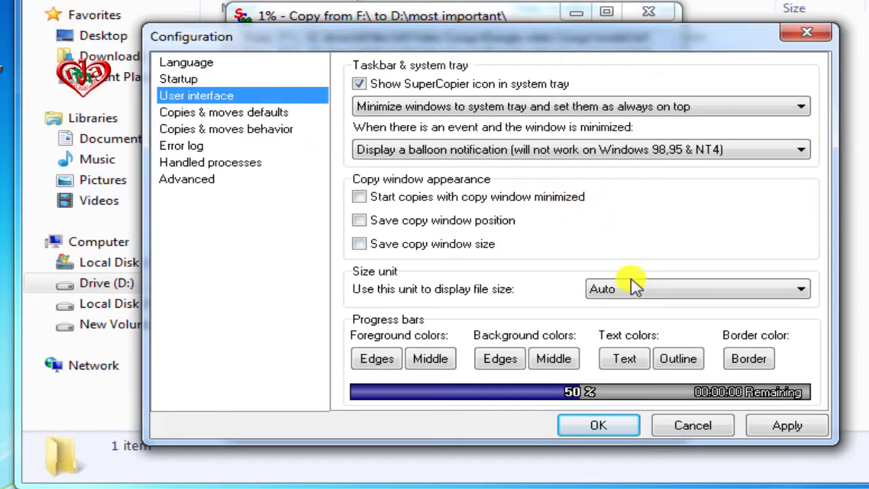
In the Copies & moves defaults, set the speed limit to 100.00 MB but leave it disabled, and apply the configuration and close it.
left_click(200, 114)
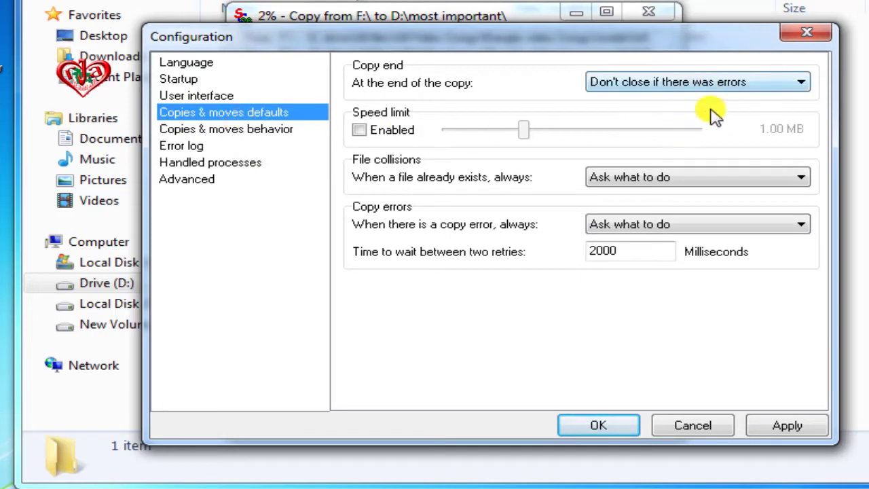
left_click(360, 133)
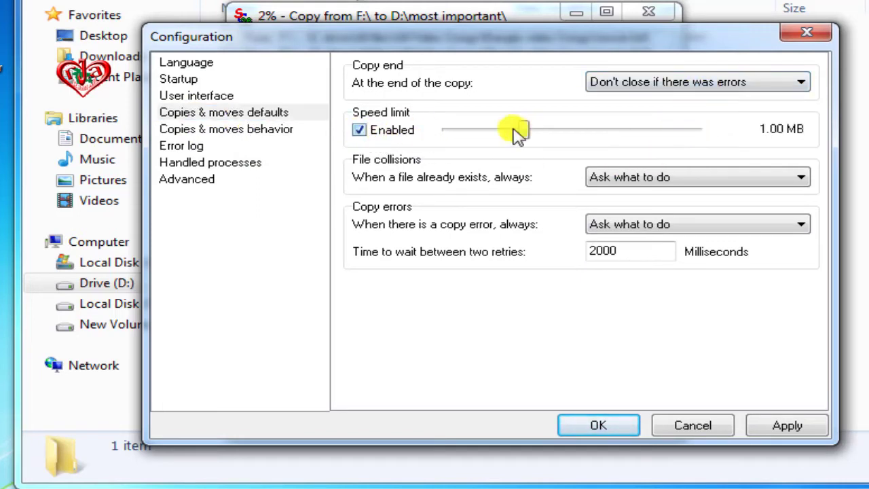
left_click_drag(526, 134, 656, 133)
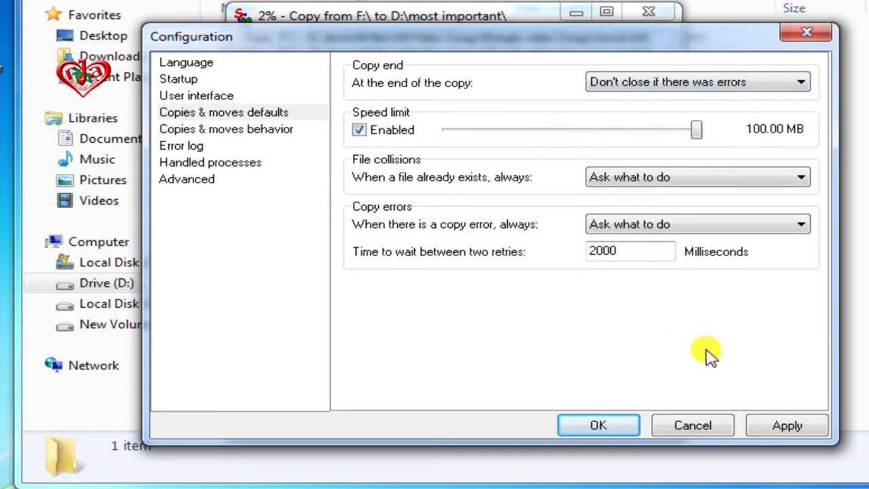
left_click(791, 426)
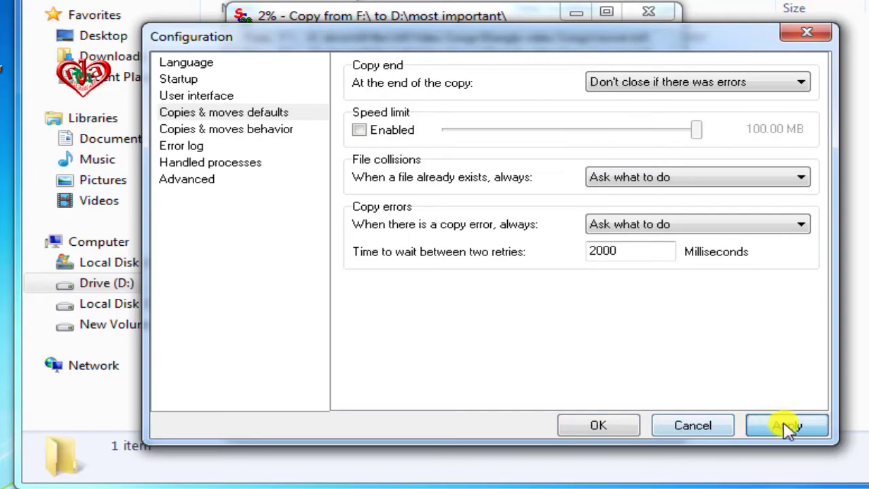
left_click(638, 427)
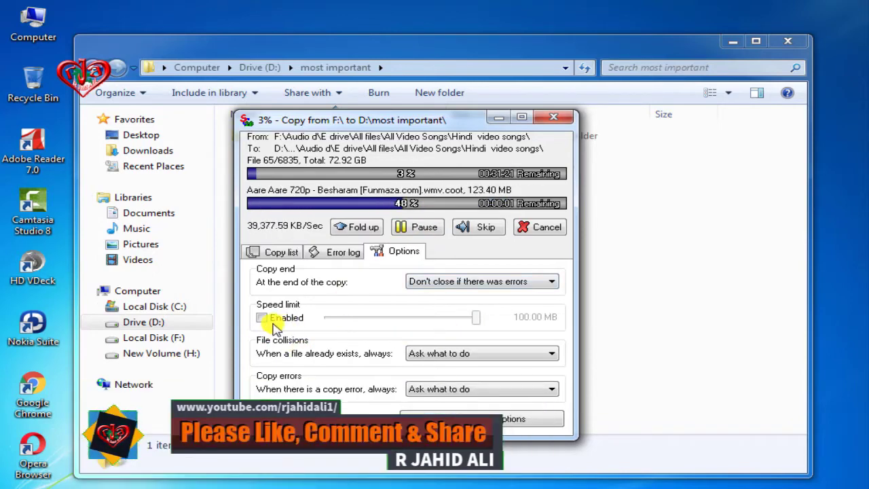
Move the copy progress window clear of the Audio d folder and fold up its options.
left_click(262, 318)
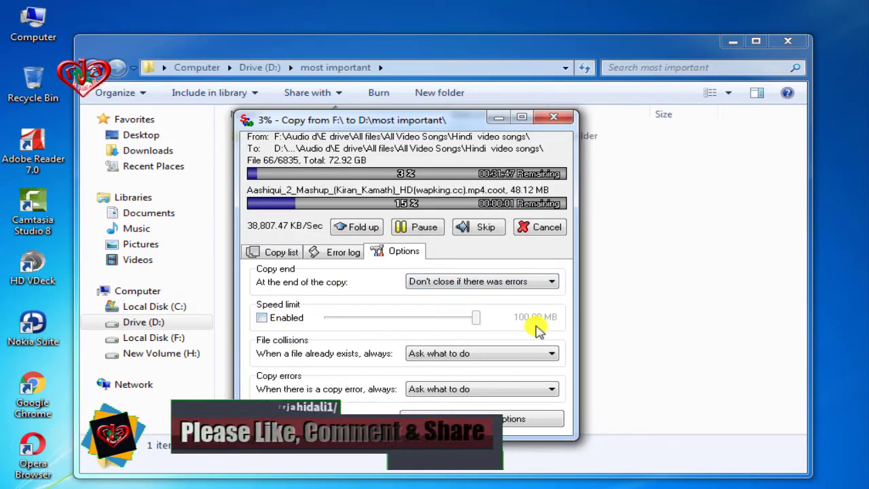
left_click_drag(411, 124, 535, 96)
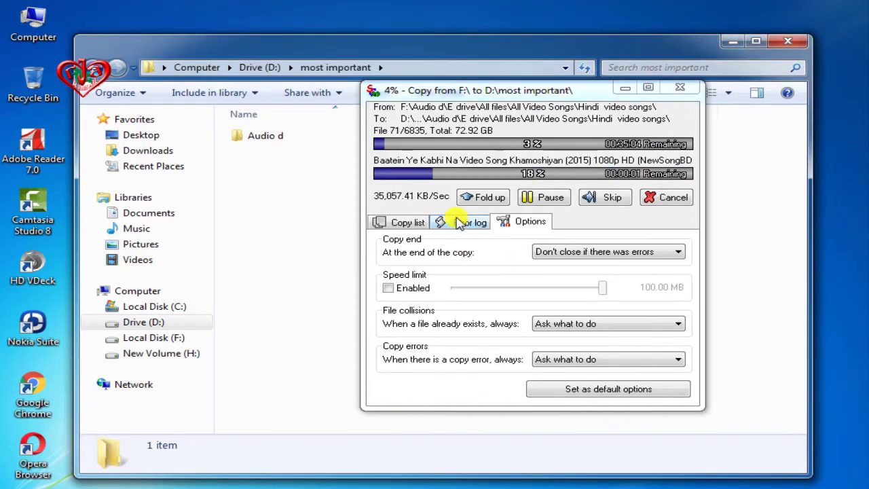
left_click(487, 198)
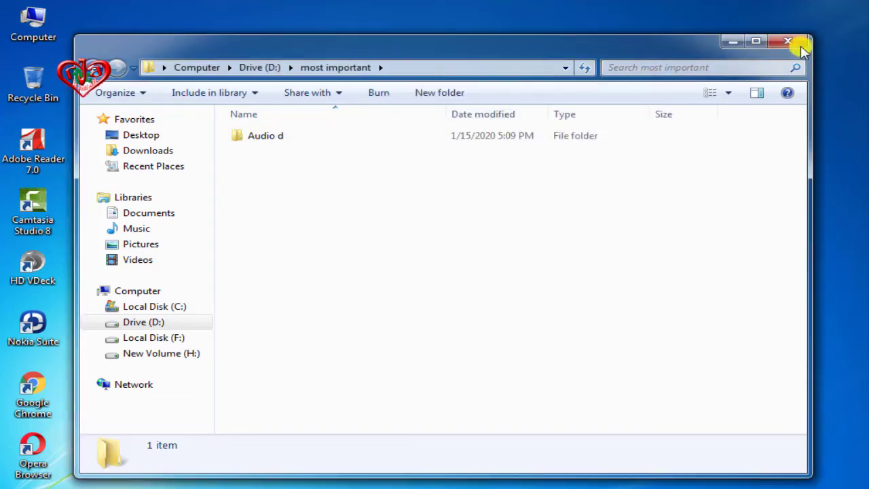
Minimize the "most important" folder window and refresh the desktop.
left_click(729, 42)
right_click(603, 71)
left_click(642, 111)
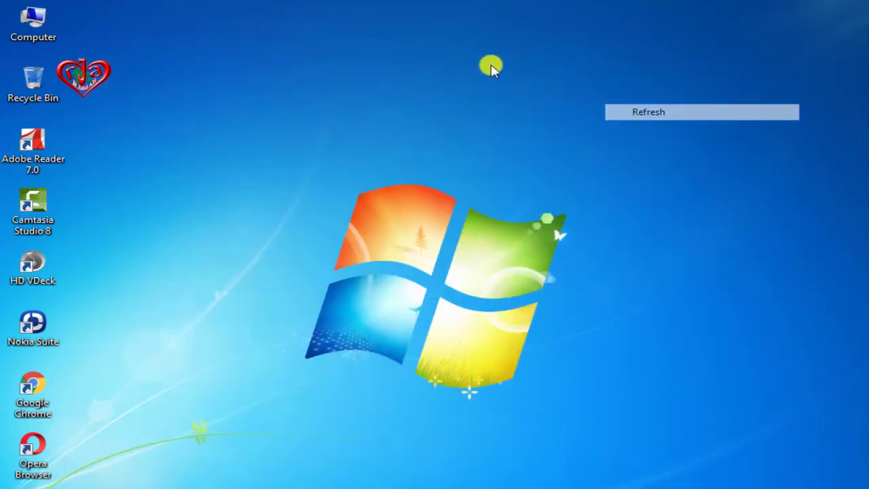